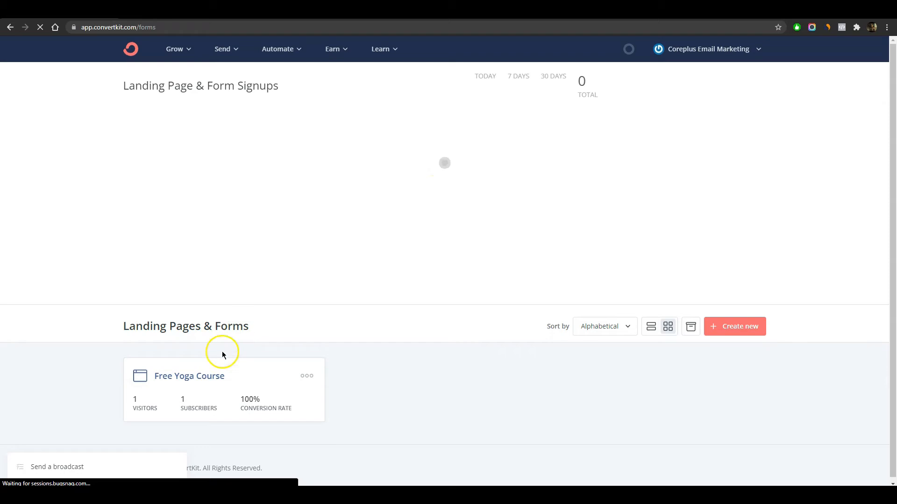
- Preview the Free Yoga Course form's signup landing page, then exit the preview
{"action": "left_click", "coordinate": [203, 382]}
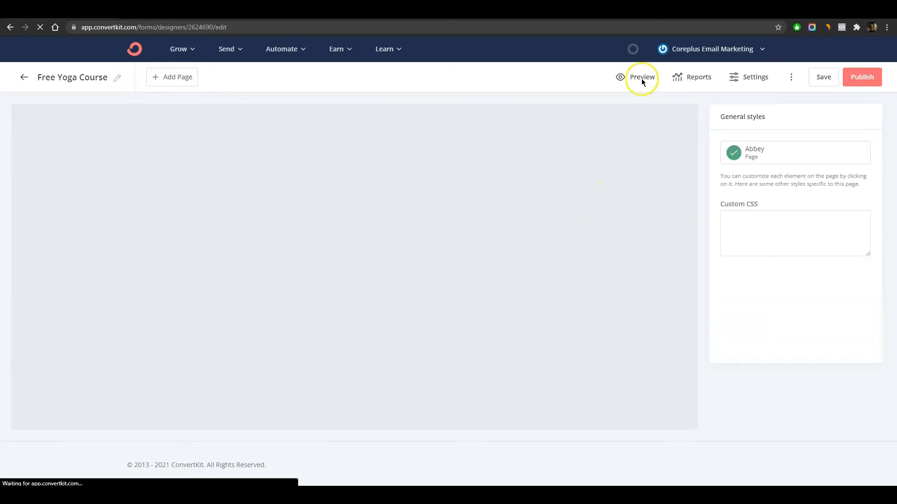
{"action": "left_click", "coordinate": [642, 78]}
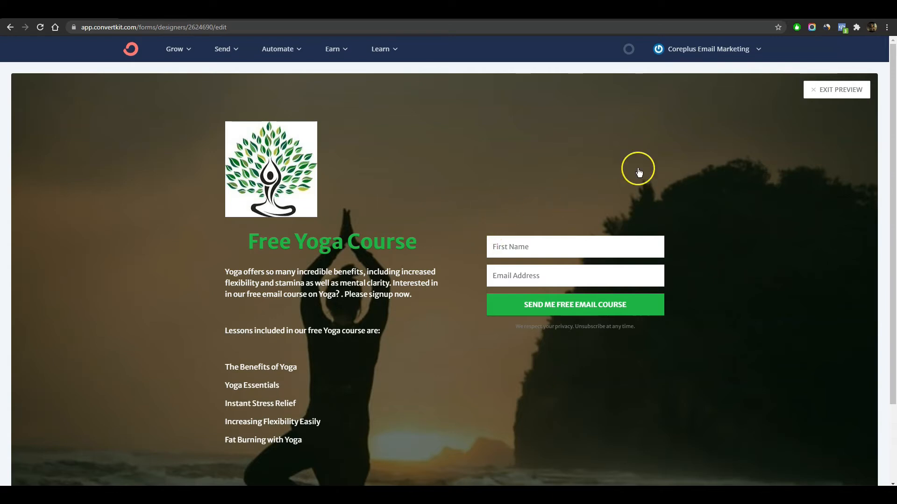
{"action": "left_click", "coordinate": [845, 90]}
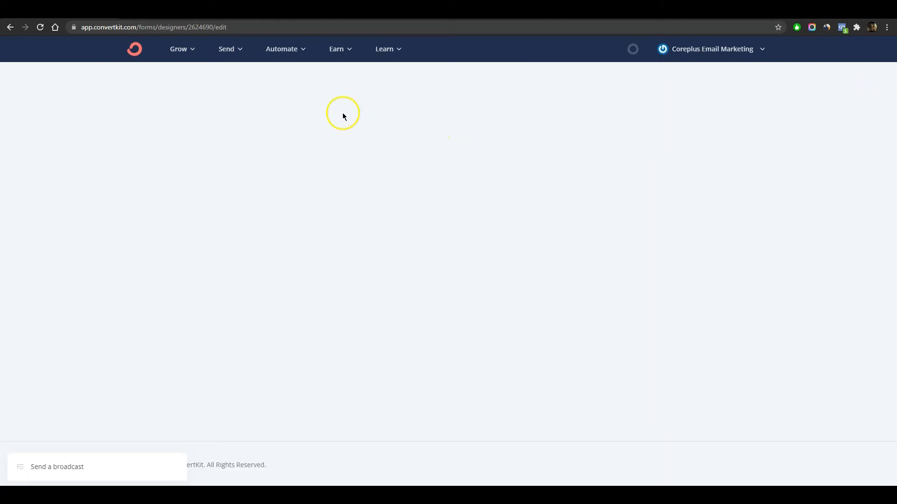
- Create a new sequence named 'Free Yoga Course' from Send > Sequences
{"action": "left_click", "coordinate": [239, 53]}
{"action": "left_click", "coordinate": [272, 143]}
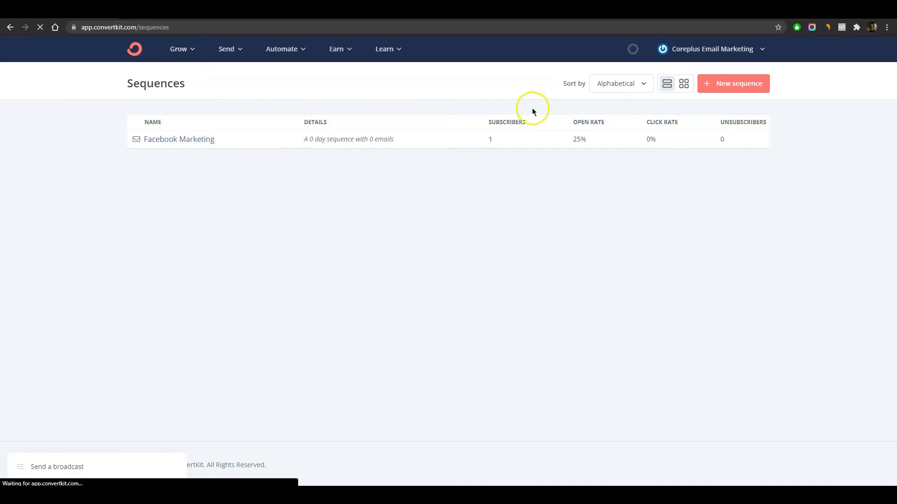
{"action": "left_click", "coordinate": [727, 89]}
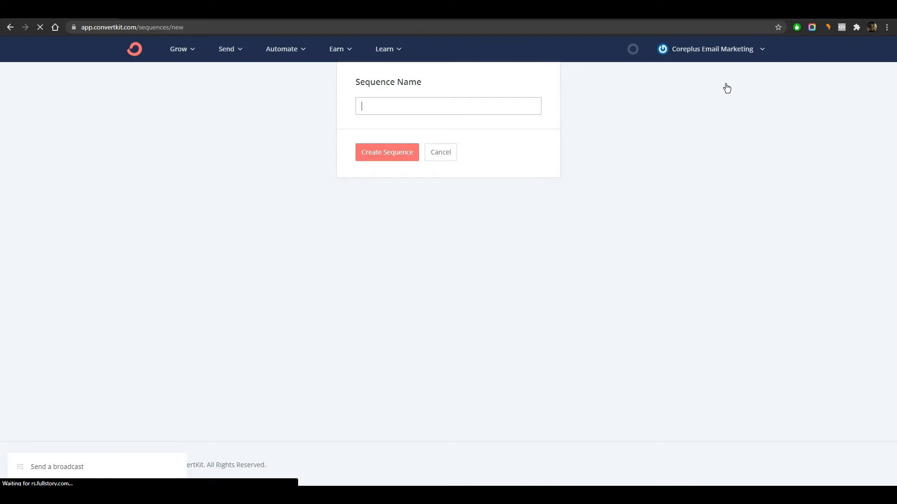
{"action": "type", "text": "Free Yoga Course"}
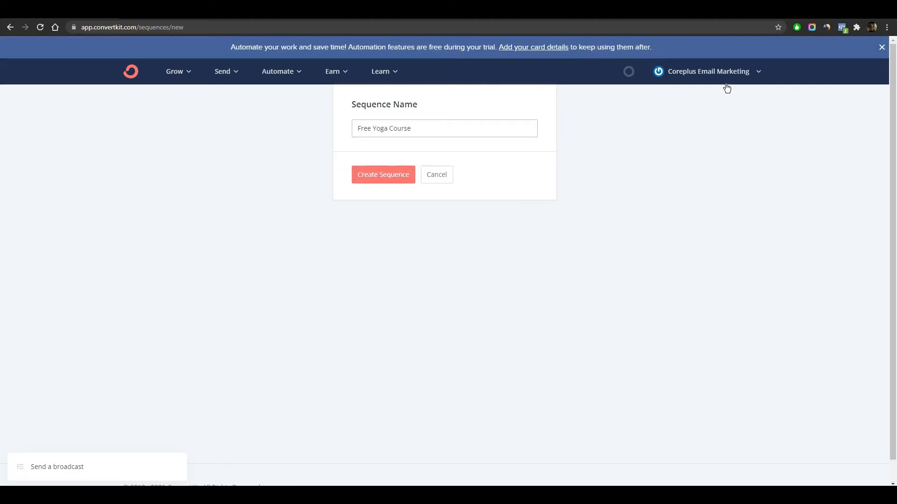
{"action": "left_click", "coordinate": [388, 179]}
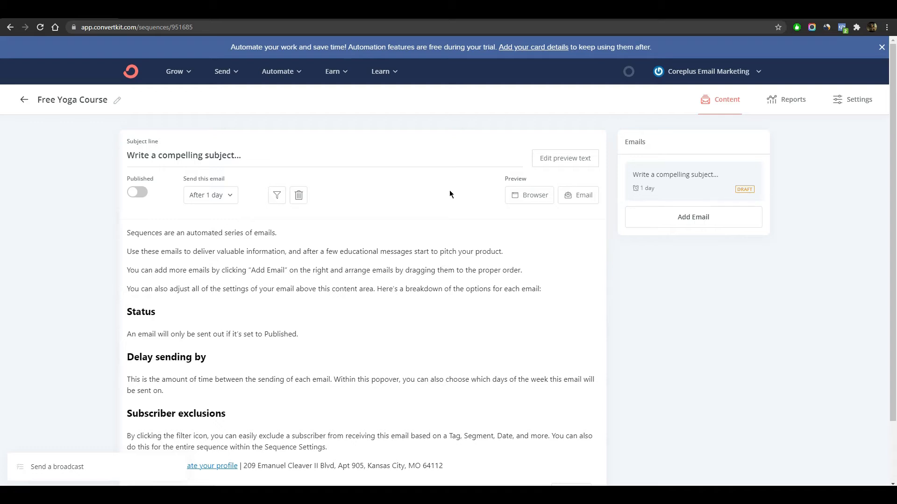
- In the sequence settings, keep the account address as the sender
{"action": "left_click", "coordinate": [863, 102]}
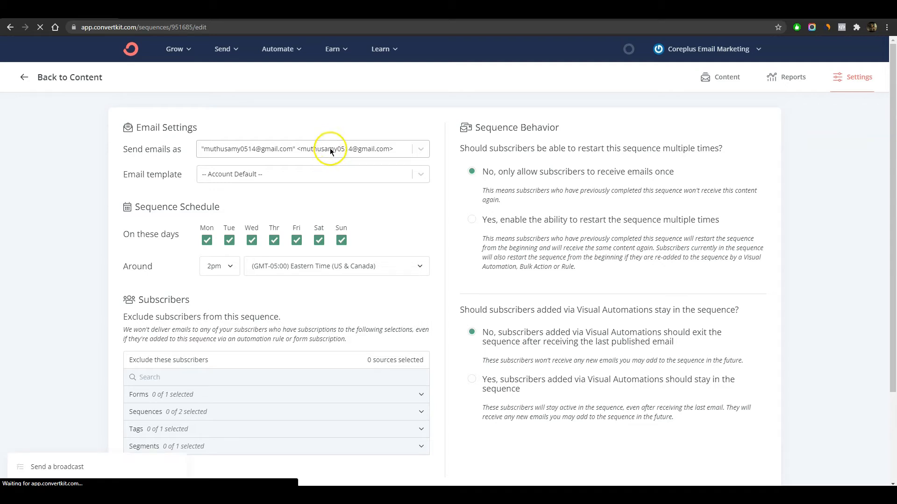
{"action": "left_click", "coordinate": [329, 148]}
{"action": "left_click", "coordinate": [324, 173]}
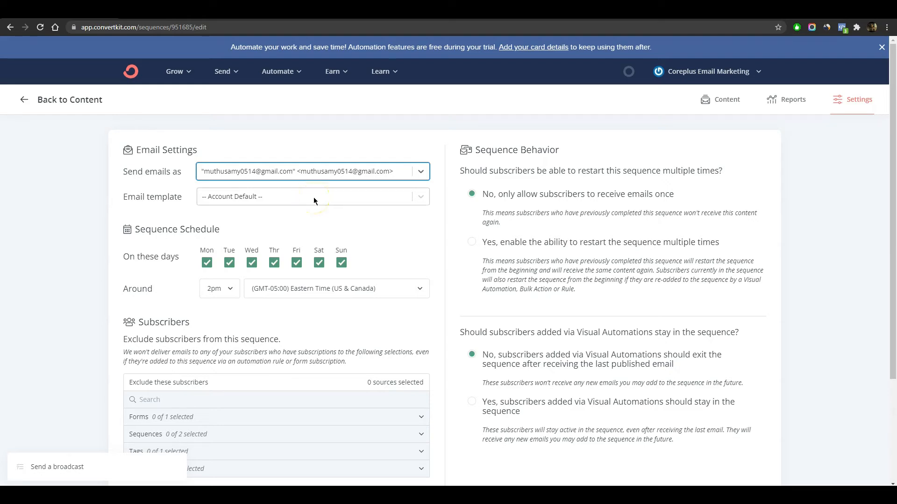
- Set the email template to Text only and untick Saturday and Sunday sending
{"action": "left_click", "coordinate": [313, 197]}
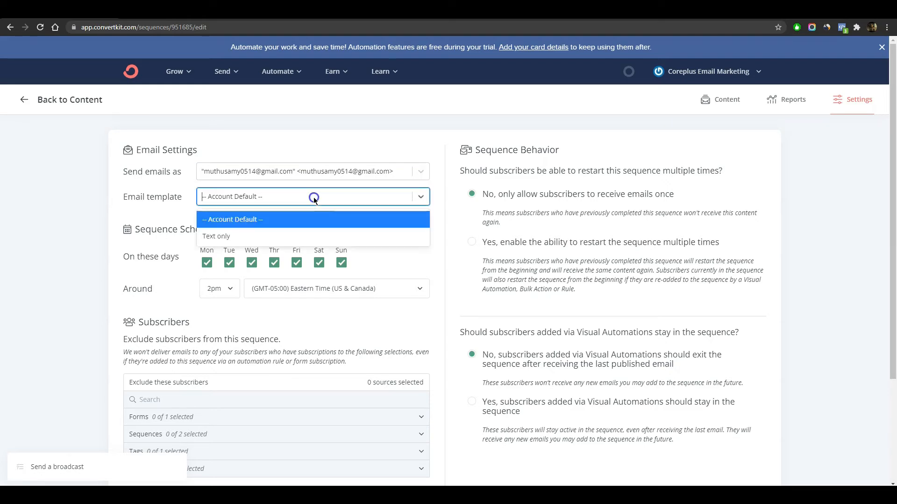
{"action": "left_click", "coordinate": [307, 238]}
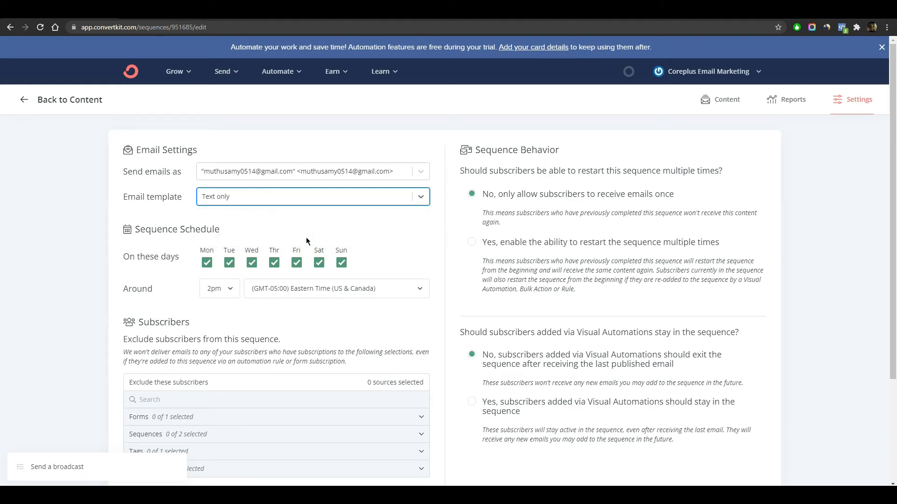
{"action": "left_click", "coordinate": [245, 257]}
{"action": "left_click", "coordinate": [319, 265]}
{"action": "left_click", "coordinate": [342, 263]}
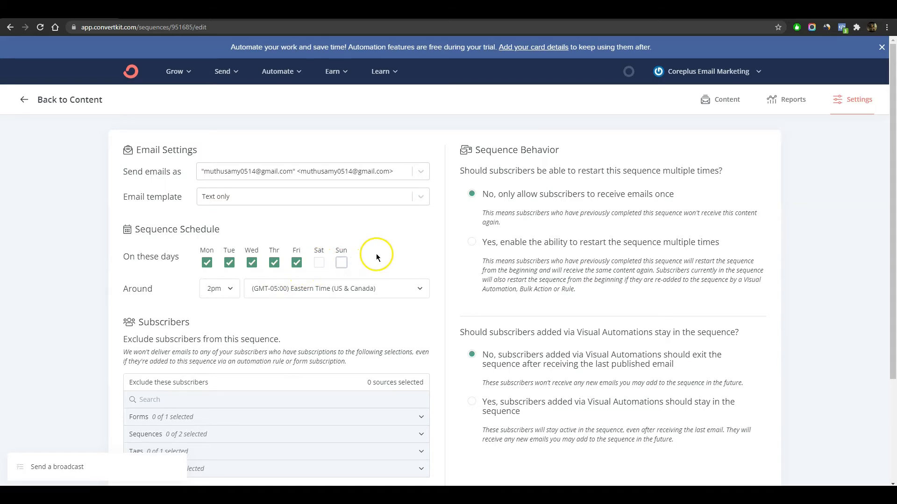
- Exclude the Blocked_Subscribers segment from the sequence, leaving the time zone unchanged
{"action": "scroll", "coordinate": [377, 256], "scroll_direction": "down", "scroll_amount": 3}
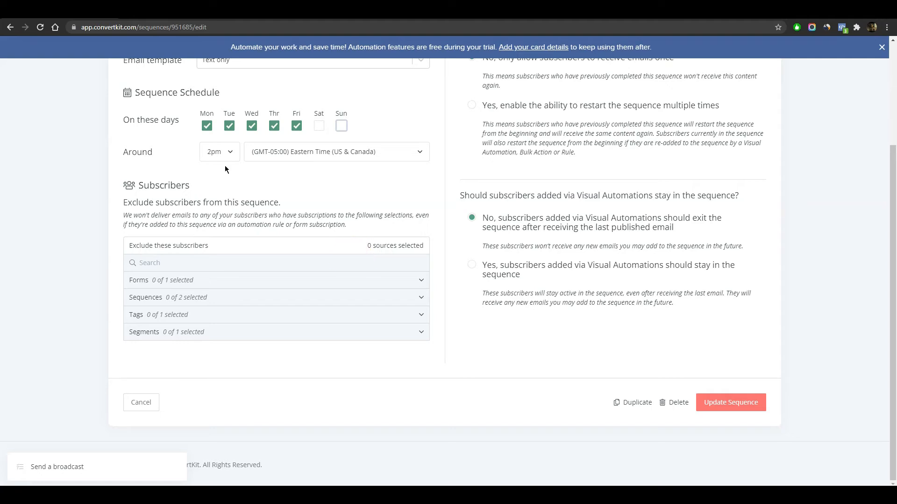
{"action": "left_click", "coordinate": [365, 154]}
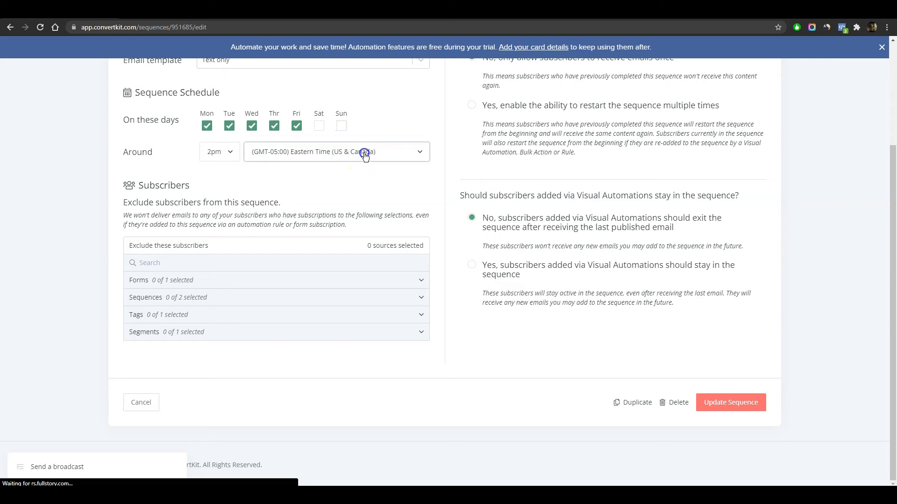
{"action": "left_click", "coordinate": [82, 215]}
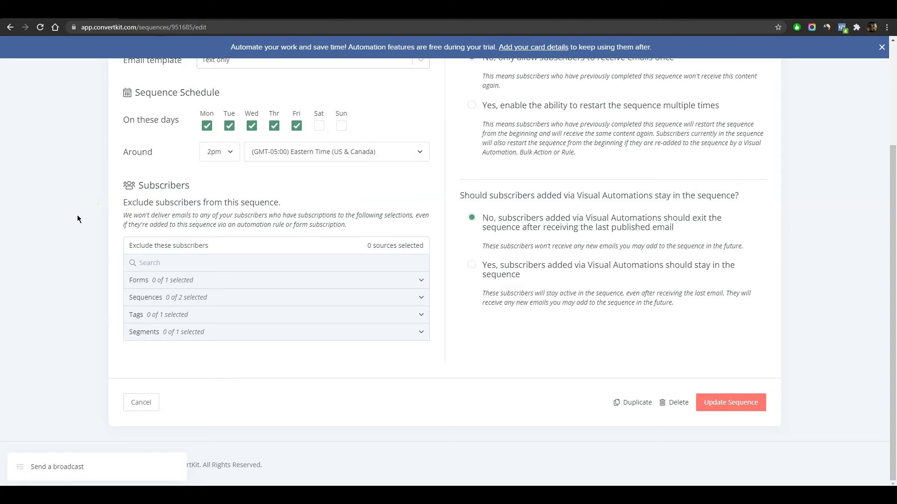
{"action": "left_click", "coordinate": [243, 279]}
{"action": "left_click", "coordinate": [247, 332]}
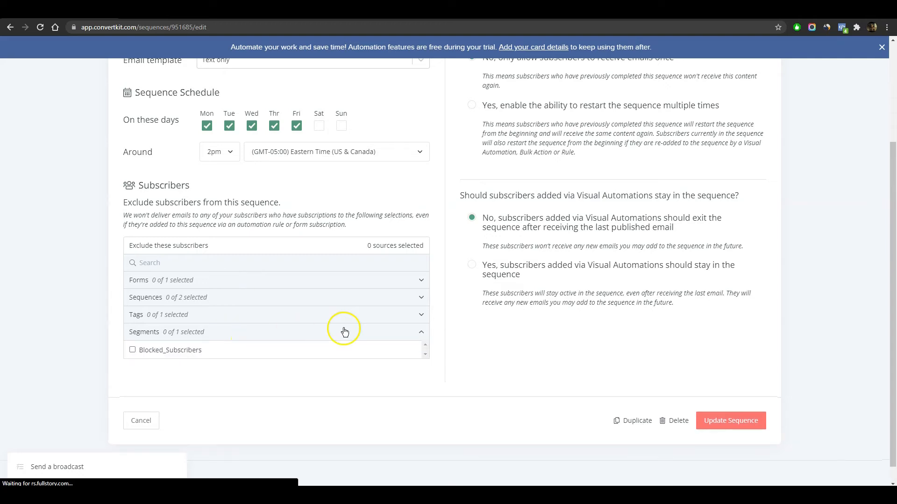
{"action": "left_click", "coordinate": [132, 350]}
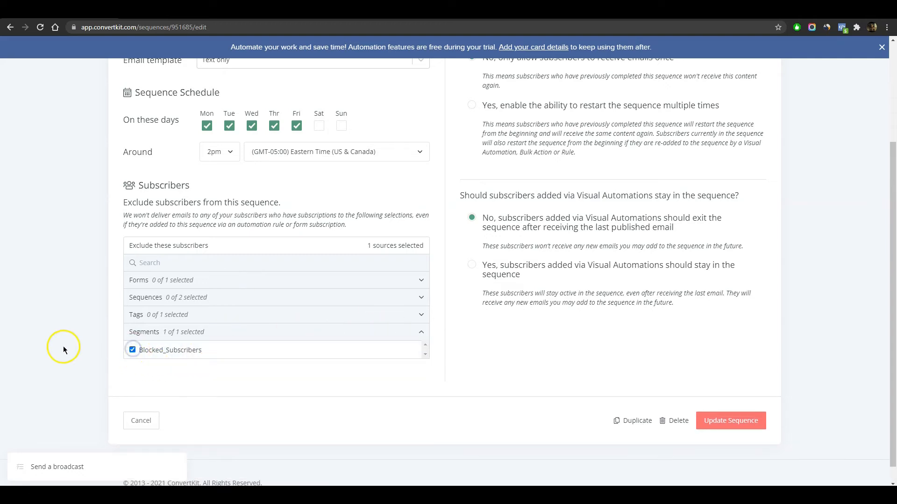
- Save the sequence settings with Update Sequence
{"action": "scroll", "coordinate": [575, 255], "scroll_direction": "up", "scroll_amount": 3}
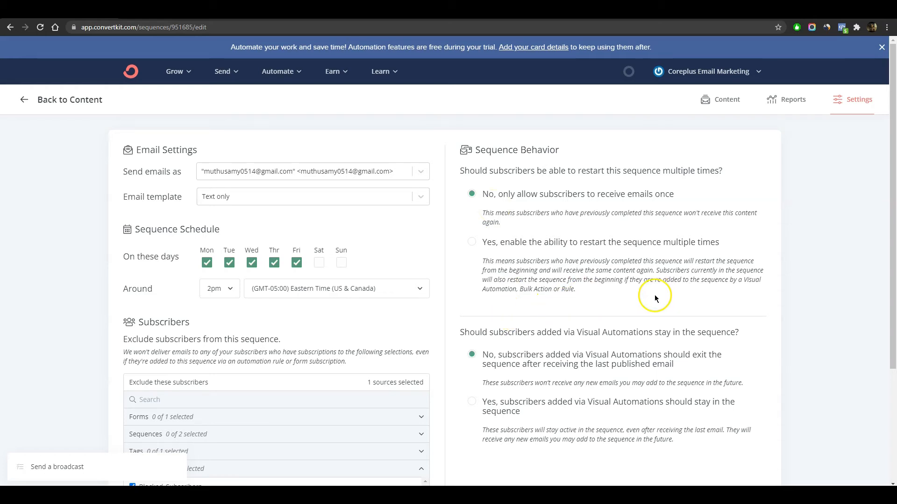
{"action": "scroll", "coordinate": [654, 294], "scroll_direction": "down", "scroll_amount": 3}
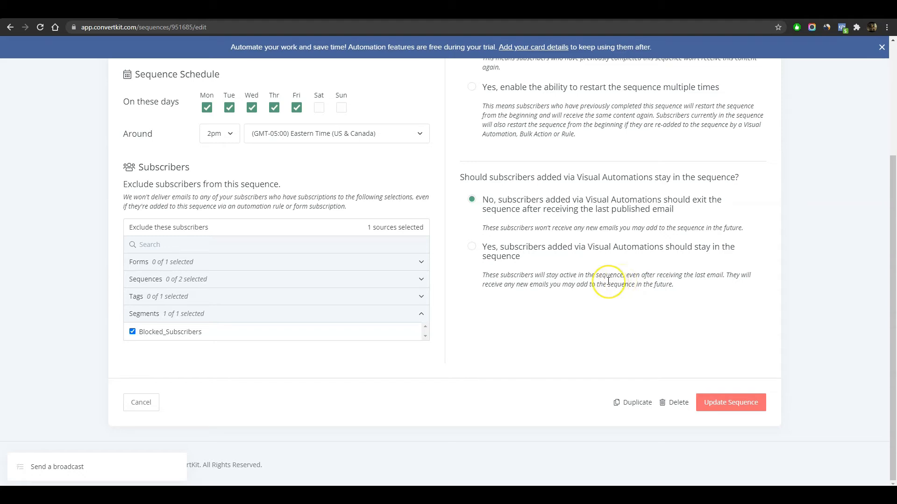
{"action": "left_click", "coordinate": [738, 401]}
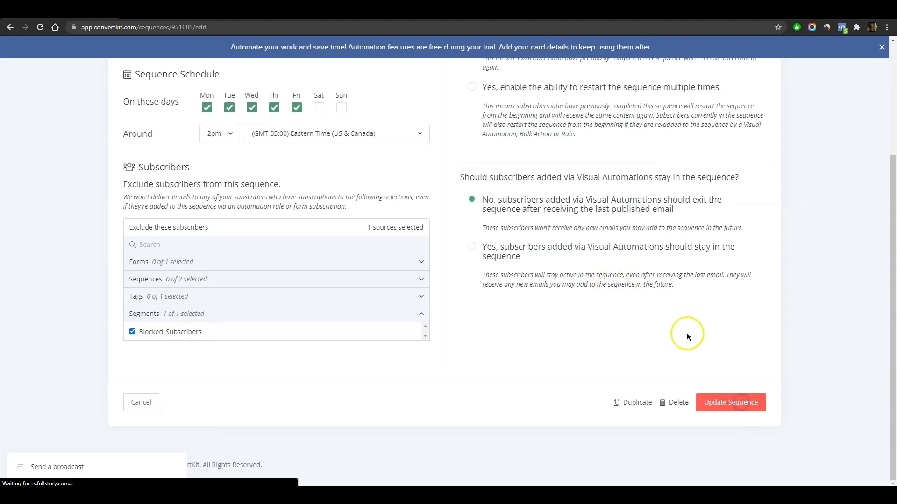
{"action": "scroll", "coordinate": [653, 327], "scroll_direction": "up", "scroll_amount": 3}
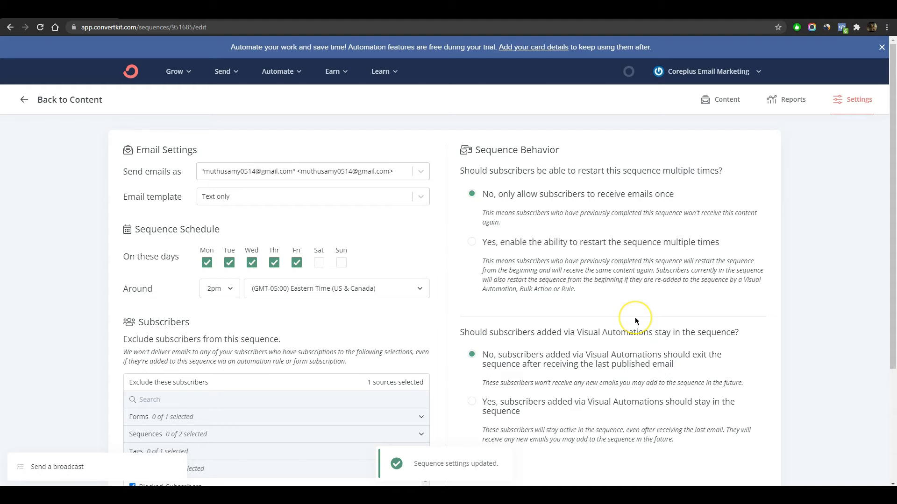
- Title the first email 'Welcome to Free Yoga Course - Yoga Studio' and bring up its send delay
{"action": "left_click", "coordinate": [37, 115]}
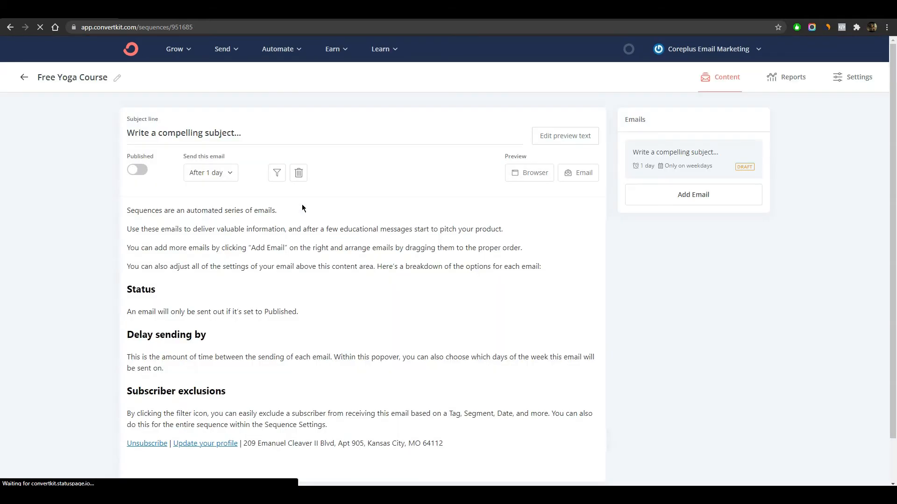
{"action": "left_click", "coordinate": [226, 178]}
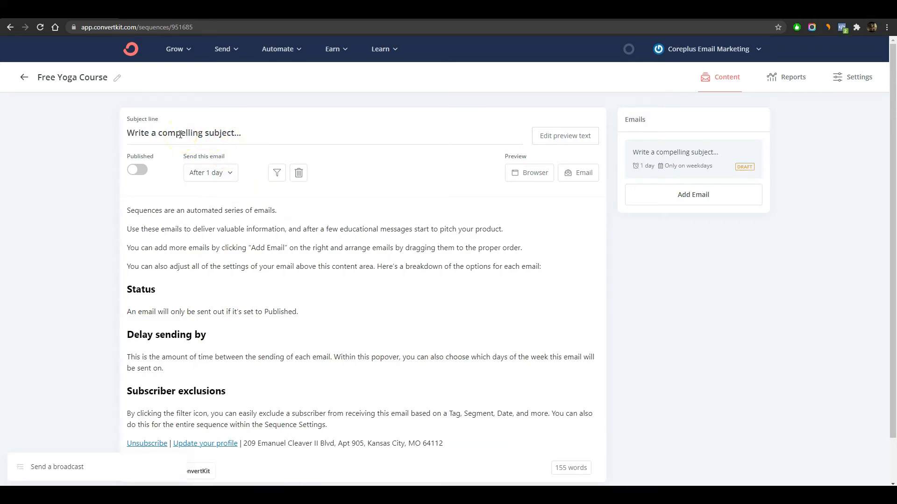
{"action": "left_click", "coordinate": [180, 134]}
{"action": "type", "text": "Welcome to free yoga"}
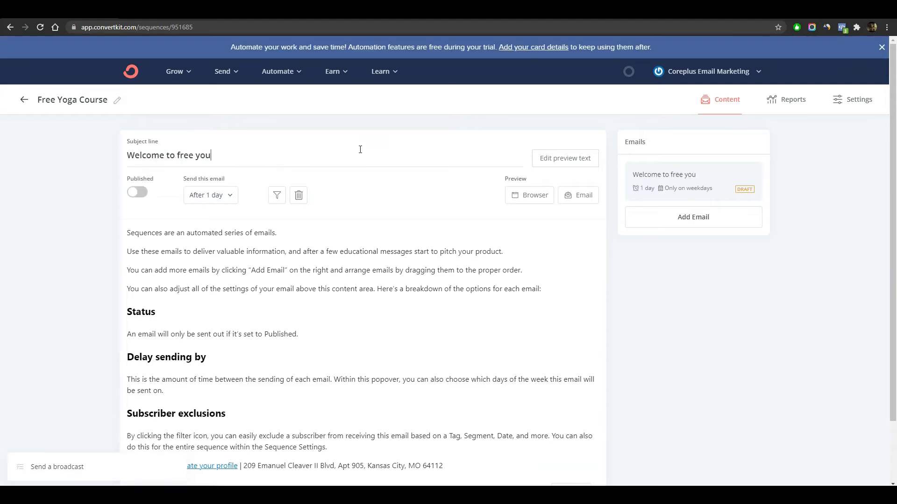
{"action": "key", "text": "Down"}
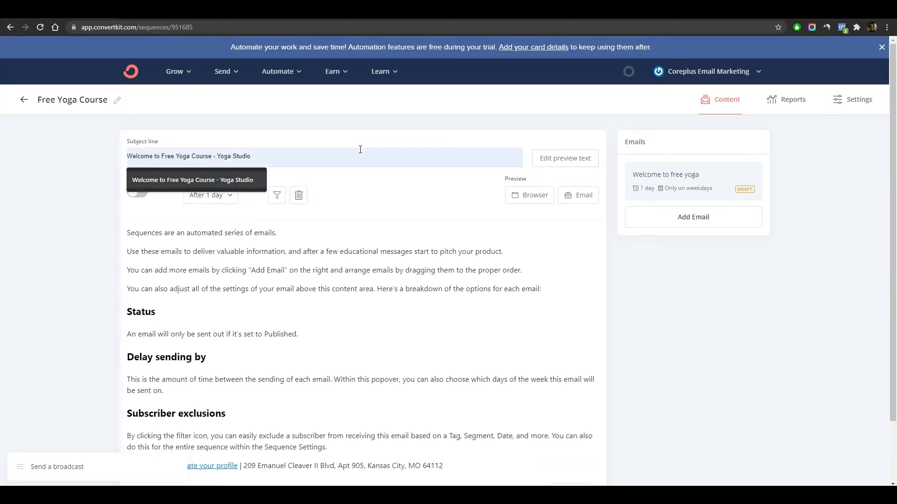
{"action": "key", "text": "Return"}
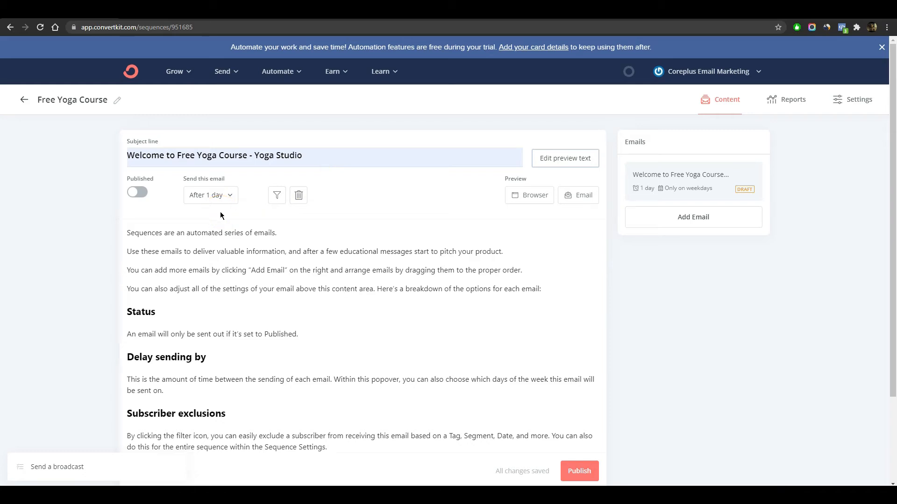
{"action": "left_click", "coordinate": [231, 195]}
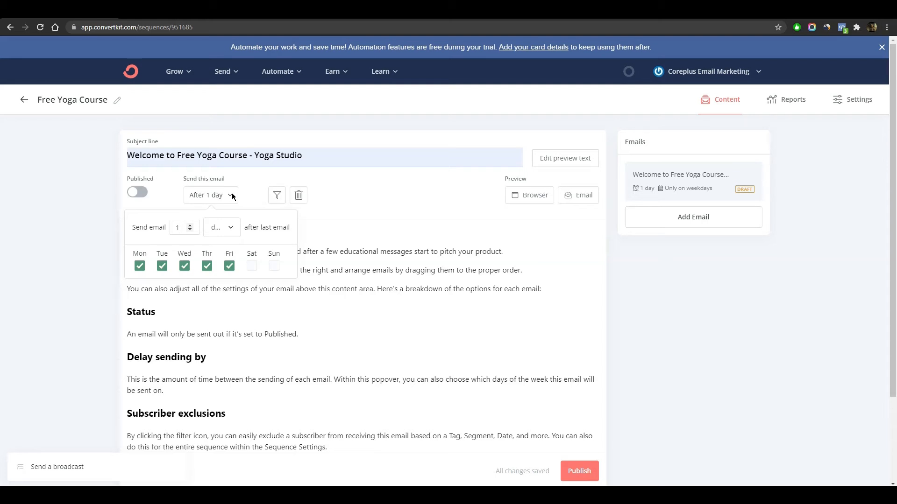
- Set the welcome email's delay to 0 days and view its exclusion filters
{"action": "left_click", "coordinate": [191, 231]}
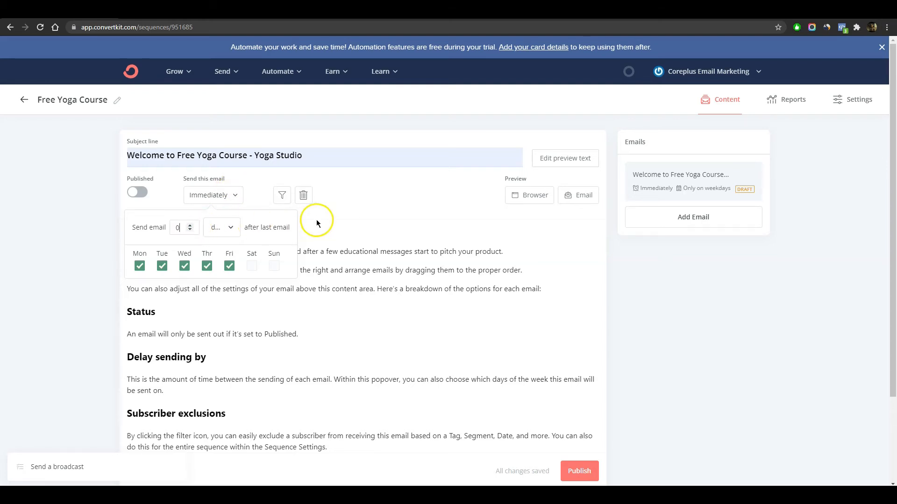
{"action": "left_click", "coordinate": [354, 224]}
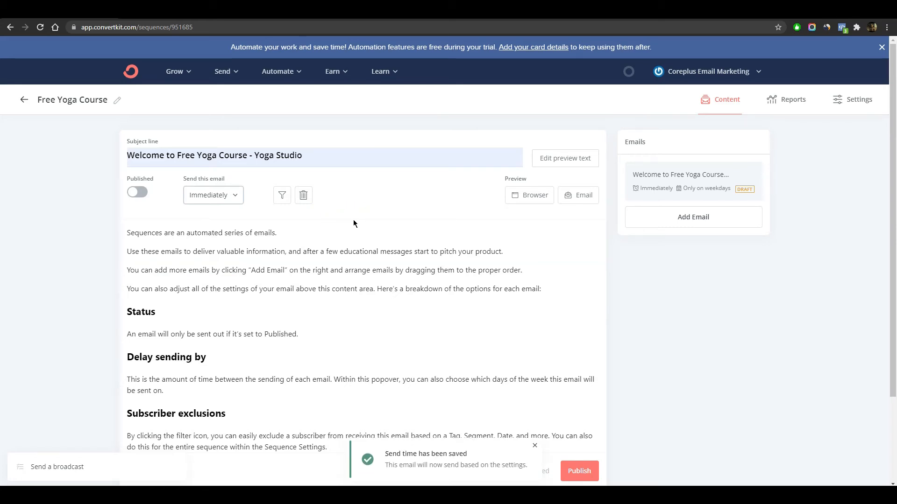
{"action": "left_click", "coordinate": [282, 195]}
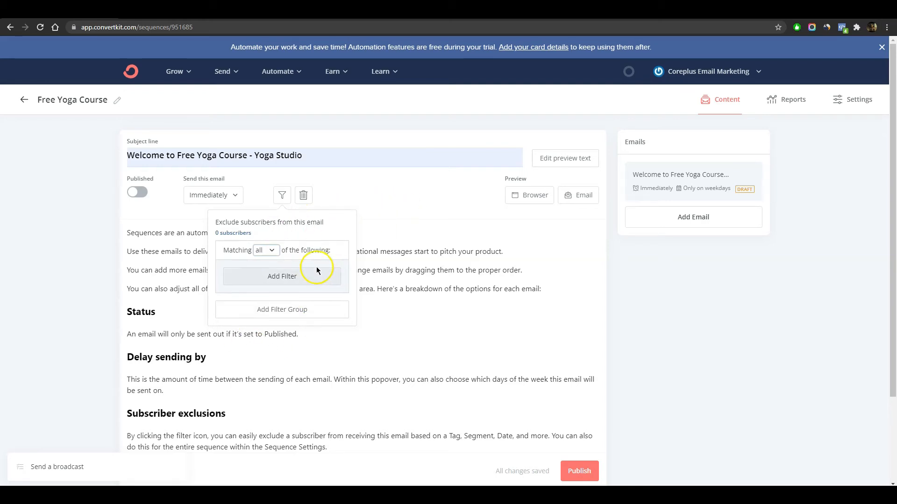
- Select and delete all the placeholder text in the welcome email body
{"action": "left_click", "coordinate": [374, 189]}
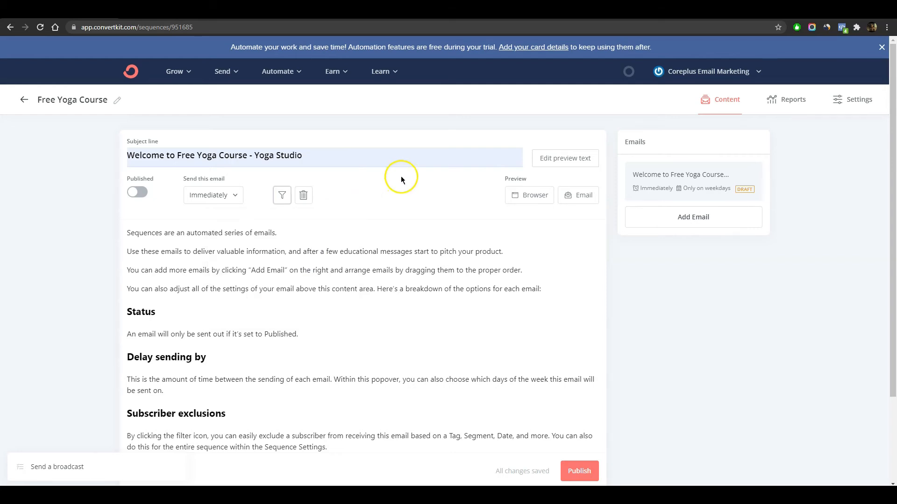
{"action": "left_click", "coordinate": [314, 276]}
{"action": "scroll", "coordinate": [335, 268], "scroll_direction": "down", "scroll_amount": 3}
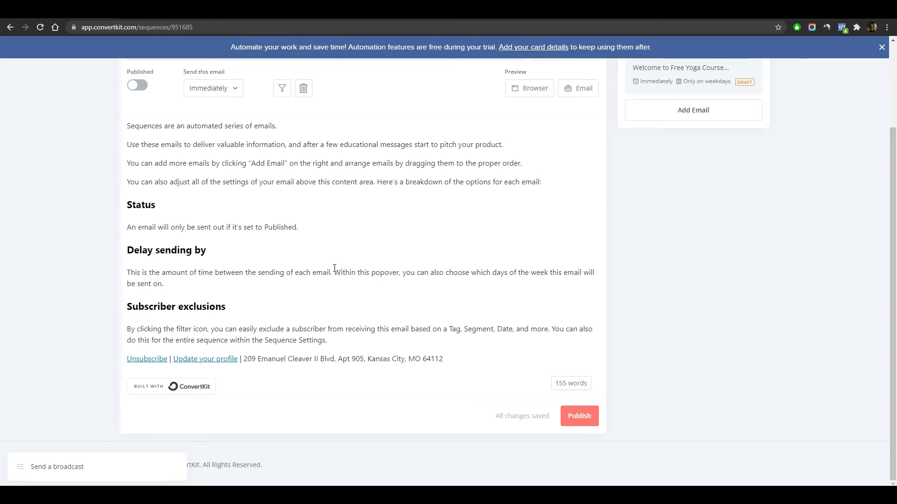
{"action": "left_click_drag", "start_coordinate": [329, 341], "coordinate": [122, 125]}
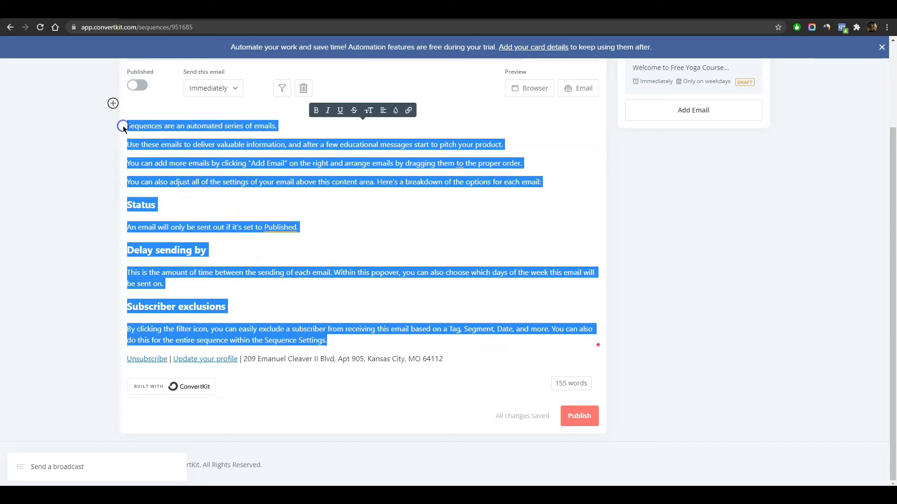
{"action": "key", "text": "BackSpace"}
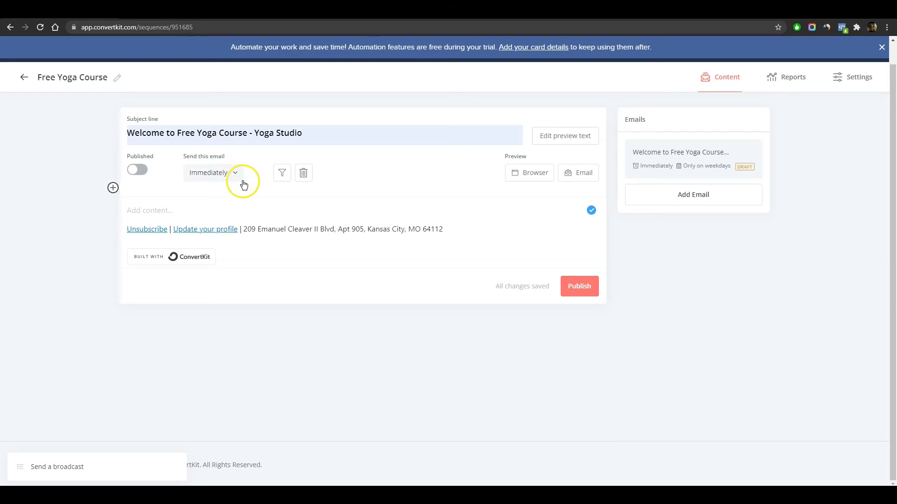
- Paste the welcome message listing the five yoga lessons into the body and preview it
{"action": "right_click", "coordinate": [155, 213]}
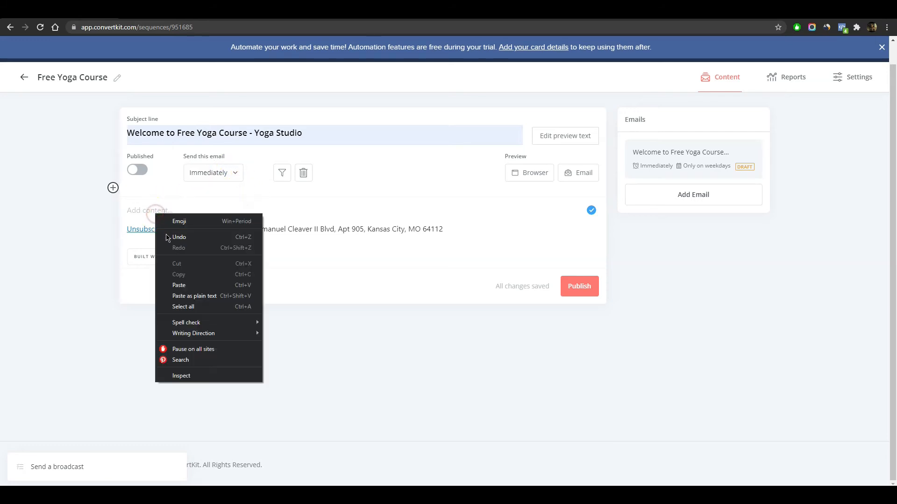
{"action": "left_click", "coordinate": [185, 287]}
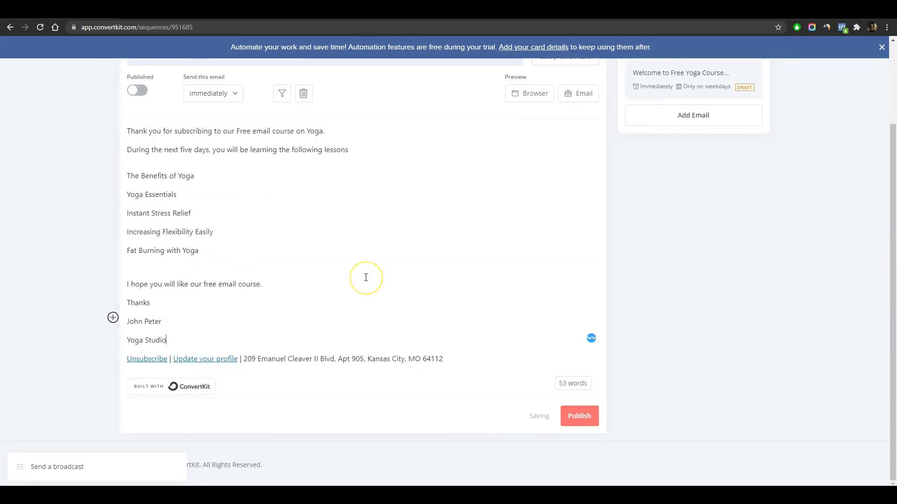
{"action": "scroll", "coordinate": [468, 250], "scroll_direction": "up", "scroll_amount": 3}
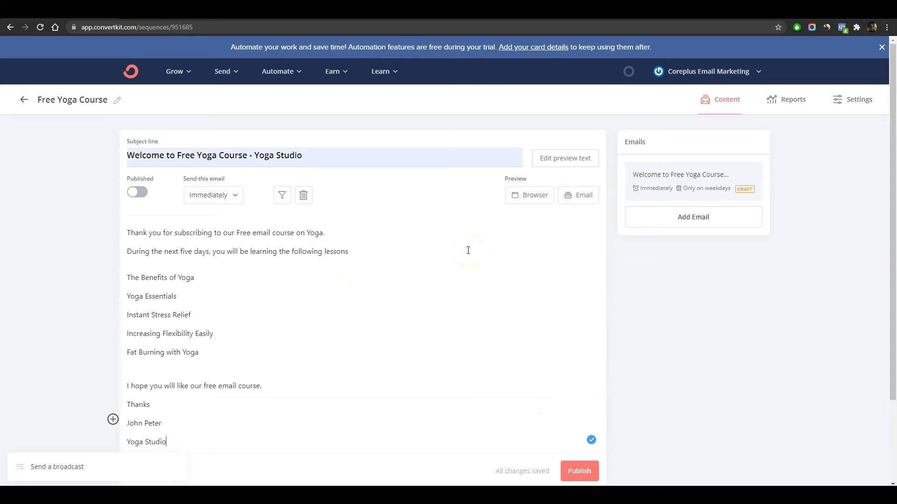
{"action": "left_click", "coordinate": [524, 195]}
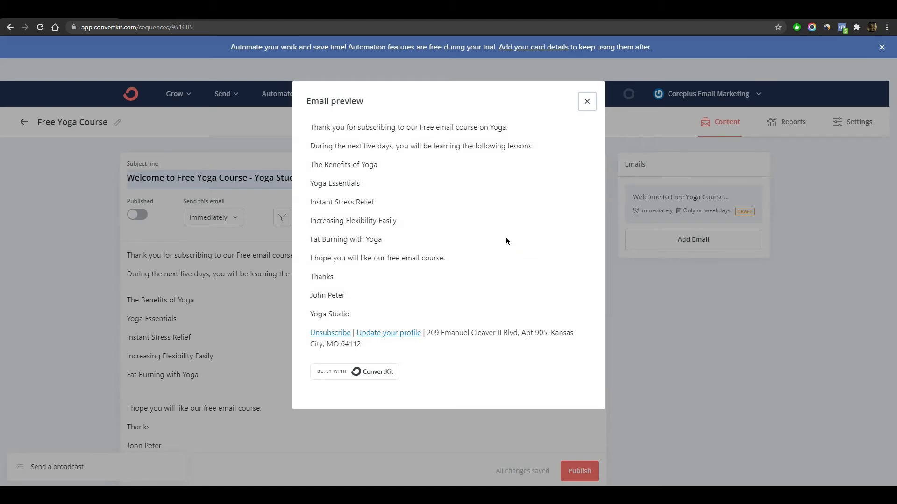
{"action": "left_click", "coordinate": [587, 101]}
{"action": "scroll", "coordinate": [491, 294], "scroll_direction": "down", "scroll_amount": 3}
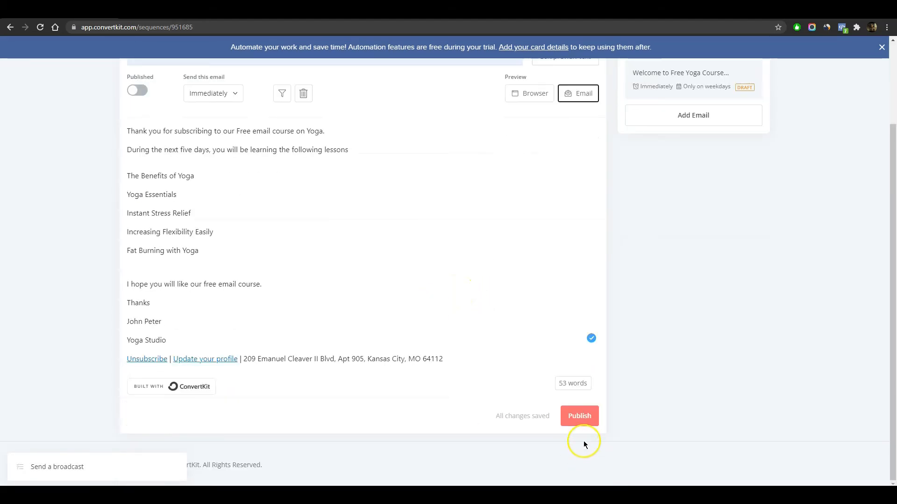
- Publish the welcome email and add a second email to the sequence
{"action": "left_click", "coordinate": [584, 417]}
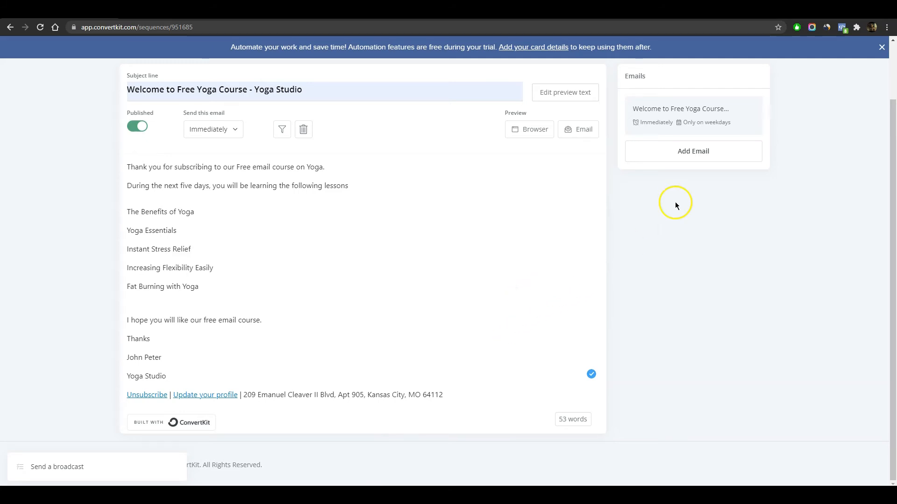
{"action": "left_click", "coordinate": [695, 154]}
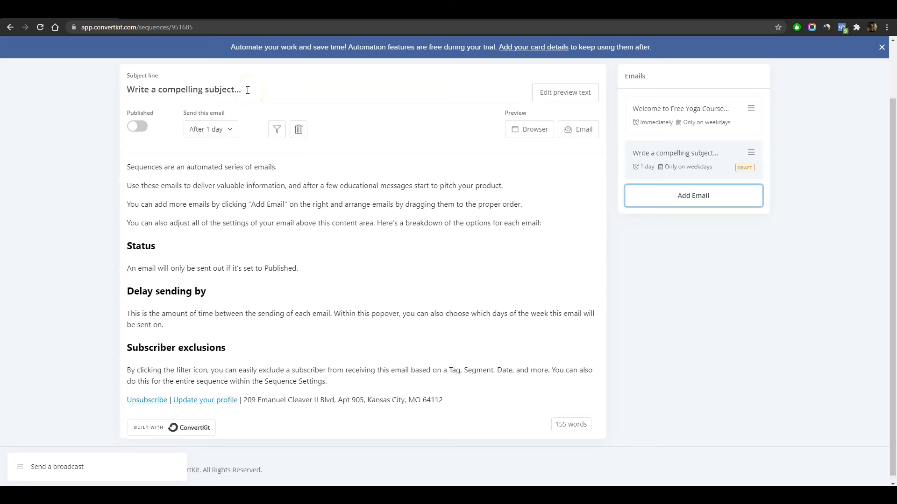
- Replace the second email's subject with 'The benefits of Yoga', leaving exclusion filters unchanged
{"action": "left_click_drag", "start_coordinate": [248, 89], "coordinate": [123, 86]}
{"action": "key", "text": "BackSpace"}
{"action": "type", "text": "The benefits of Yoga"}
{"action": "left_click", "coordinate": [259, 163]}
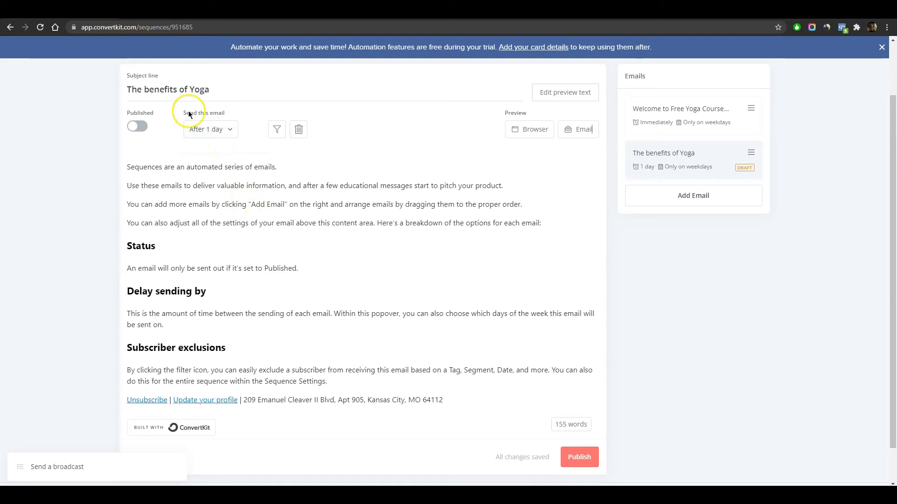
{"action": "left_click", "coordinate": [277, 130]}
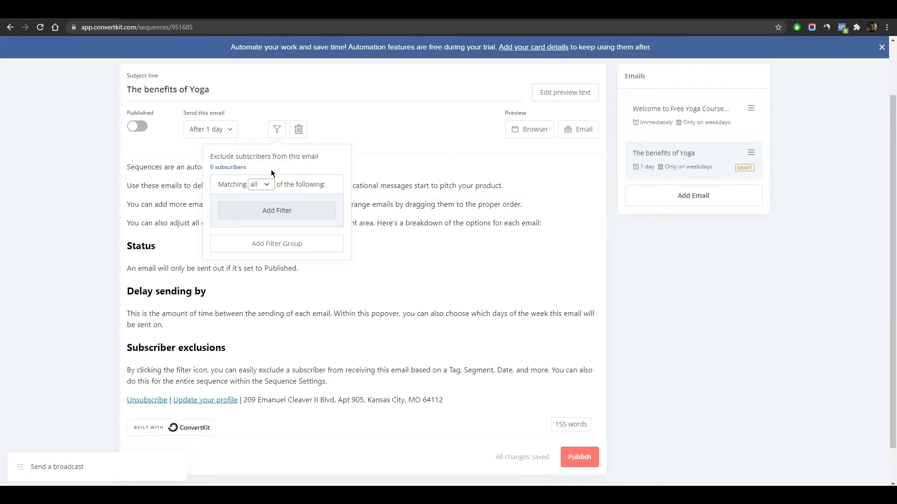
{"action": "left_click", "coordinate": [354, 174]}
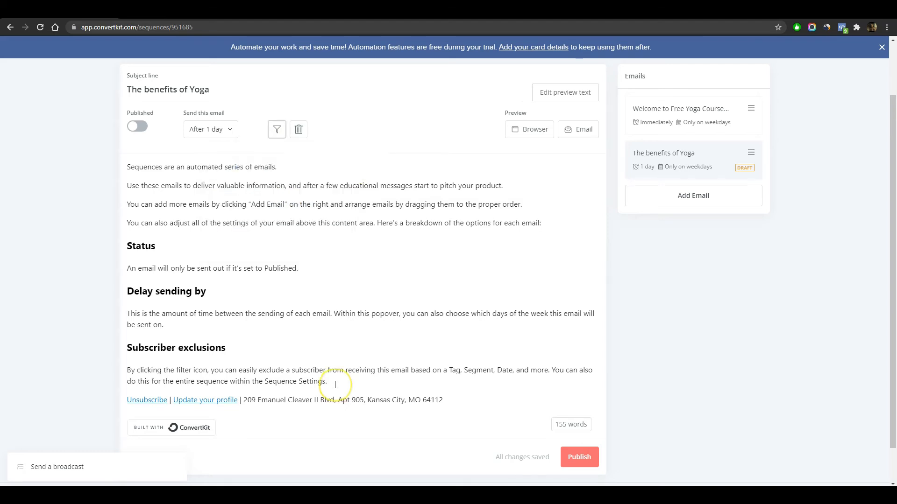
- Select and delete the second email's placeholder body text
{"action": "left_click", "coordinate": [172, 251]}
{"action": "left_click", "coordinate": [132, 170]}
{"action": "left_click_drag", "start_coordinate": [132, 170], "coordinate": [329, 382]}
{"action": "key", "text": "BackSpace"}
{"action": "key", "text": "BackSpace"}
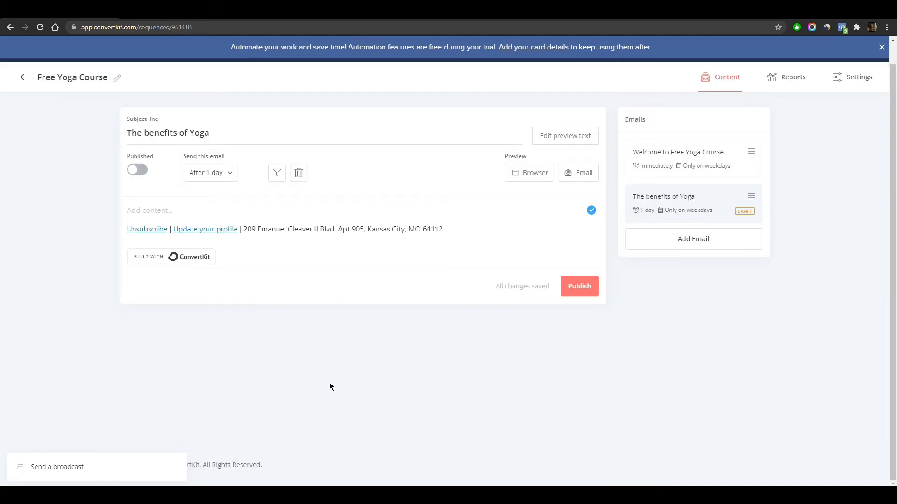
- Paste the yoga lesson text into the email body and check it in a browser preview
{"action": "right_click", "coordinate": [174, 213]}
{"action": "left_click", "coordinate": [197, 284]}
{"action": "scroll", "coordinate": [407, 299], "scroll_direction": "up", "scroll_amount": 7}
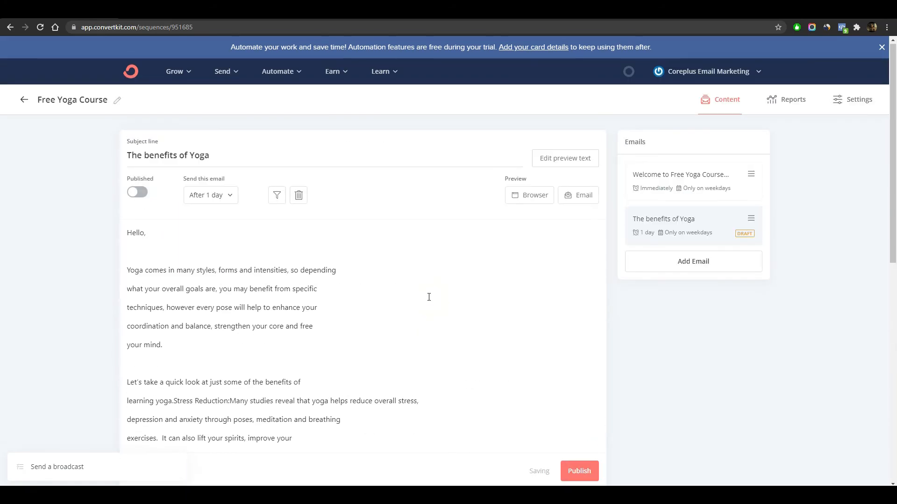
{"action": "left_click", "coordinate": [529, 199]}
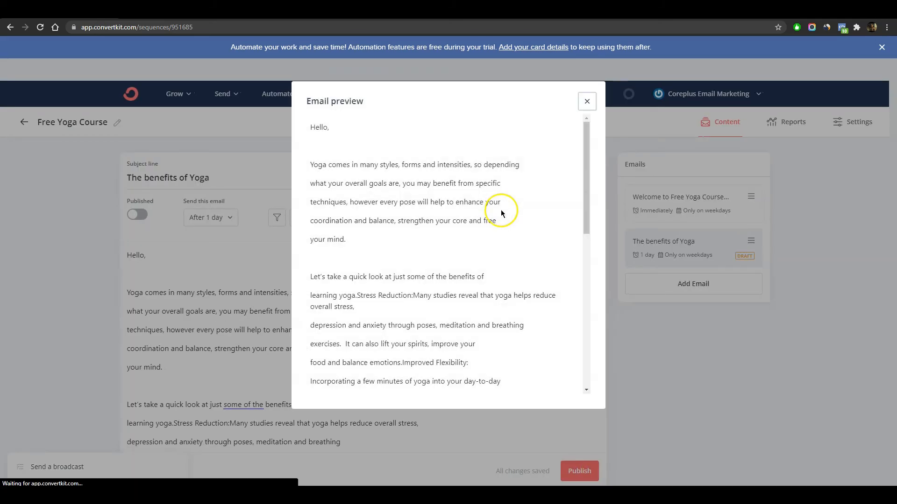
{"action": "scroll", "coordinate": [472, 214], "scroll_direction": "down", "scroll_amount": 10}
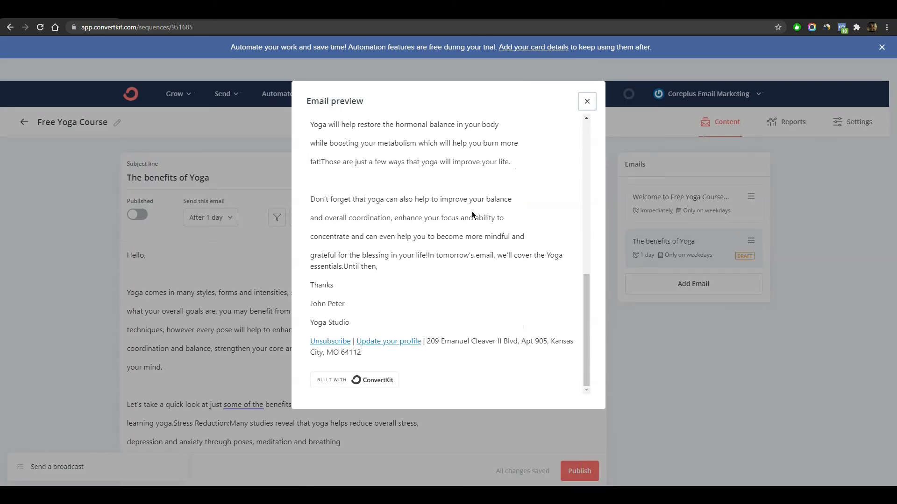
{"action": "scroll", "coordinate": [471, 215], "scroll_direction": "up", "scroll_amount": 10}
{"action": "left_click", "coordinate": [587, 102]}
- Publish The benefits of Yoga email so its Published toggle turns on
{"action": "left_click", "coordinate": [438, 280]}
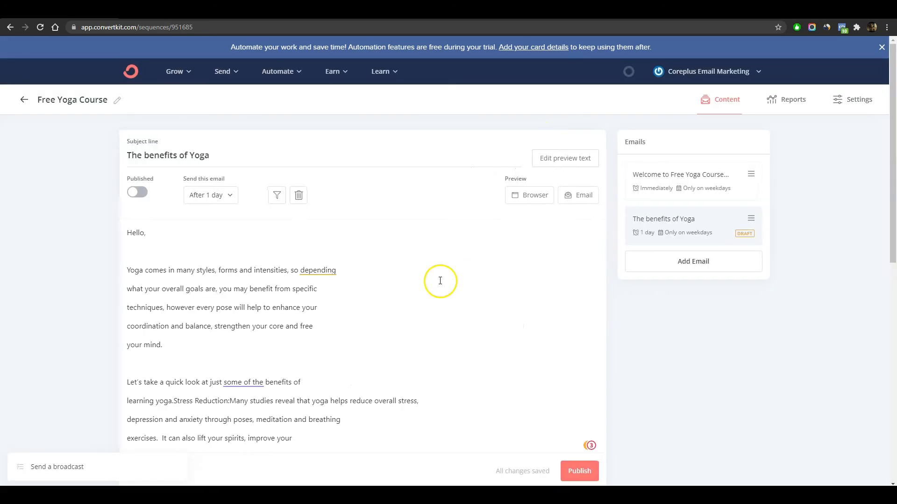
{"action": "scroll", "coordinate": [440, 280], "scroll_direction": "down", "scroll_amount": 3}
{"action": "left_click", "coordinate": [438, 283]}
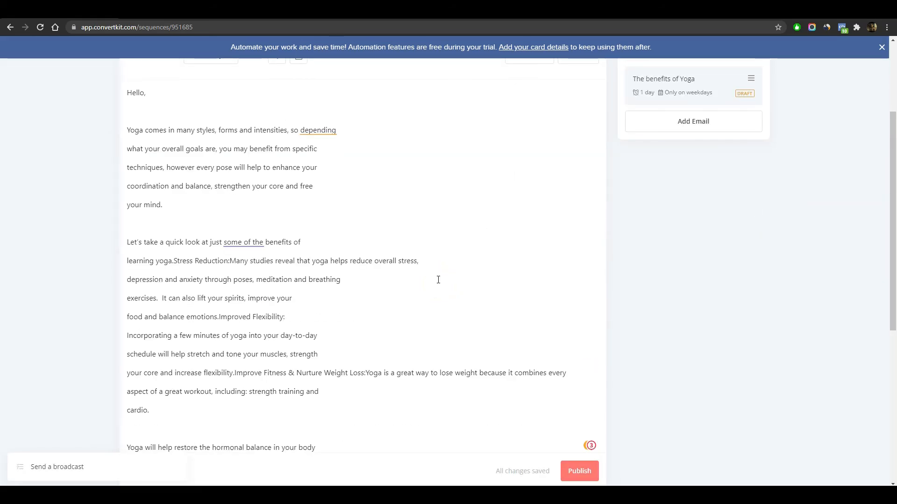
{"action": "left_click", "coordinate": [579, 471]}
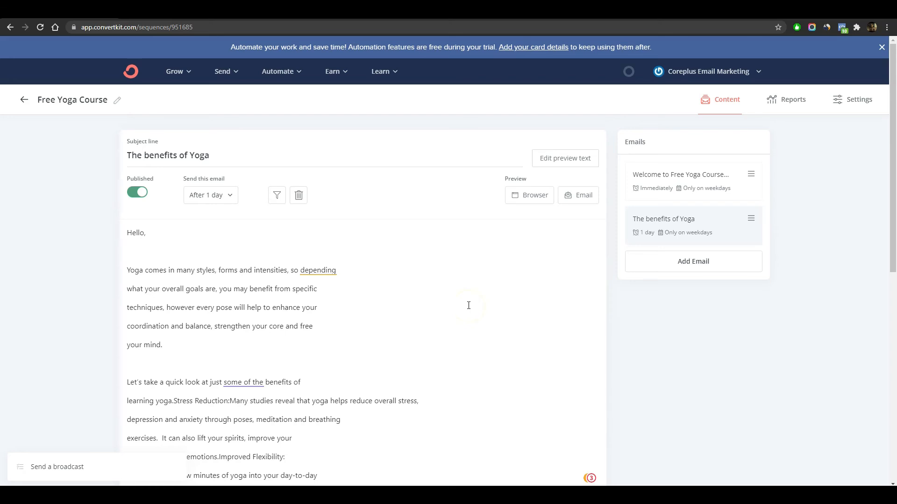
{"action": "left_click", "coordinate": [456, 321]}
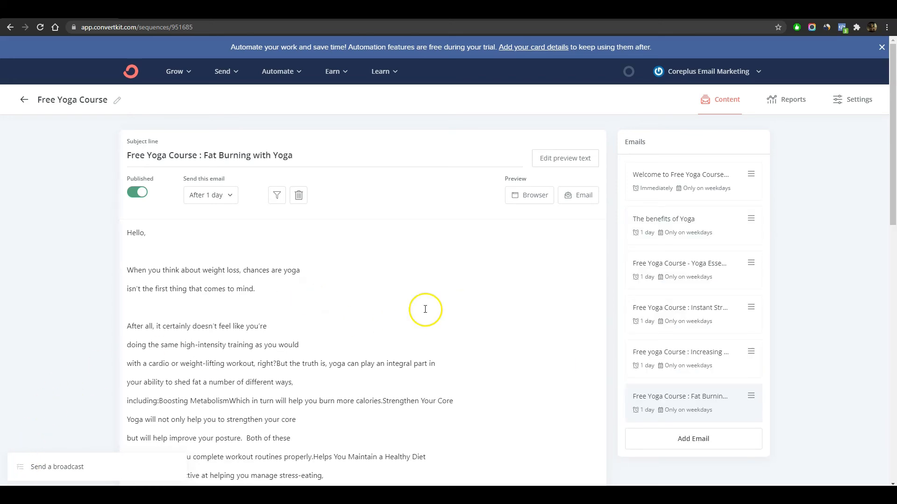
- Scroll through the Fat Burning with Yoga email body to confirm it is published
{"action": "scroll", "coordinate": [536, 294], "scroll_direction": "down", "scroll_amount": 3}
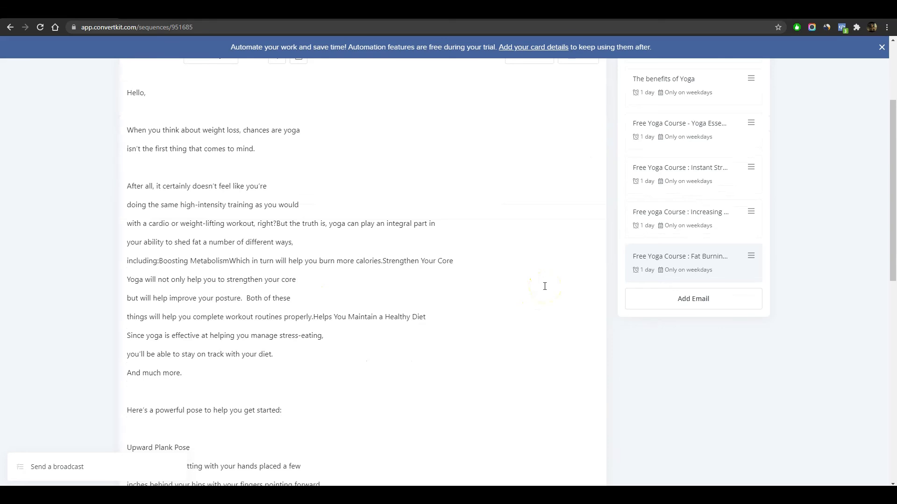
{"action": "scroll", "coordinate": [647, 281], "scroll_direction": "up", "scroll_amount": 3}
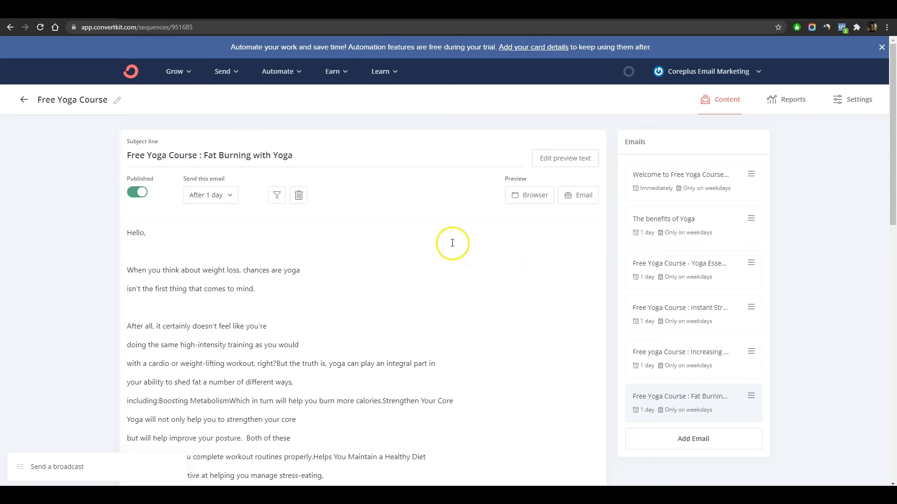
- Go to Automate > Rules and begin a new automation rule
{"action": "left_click", "coordinate": [291, 74]}
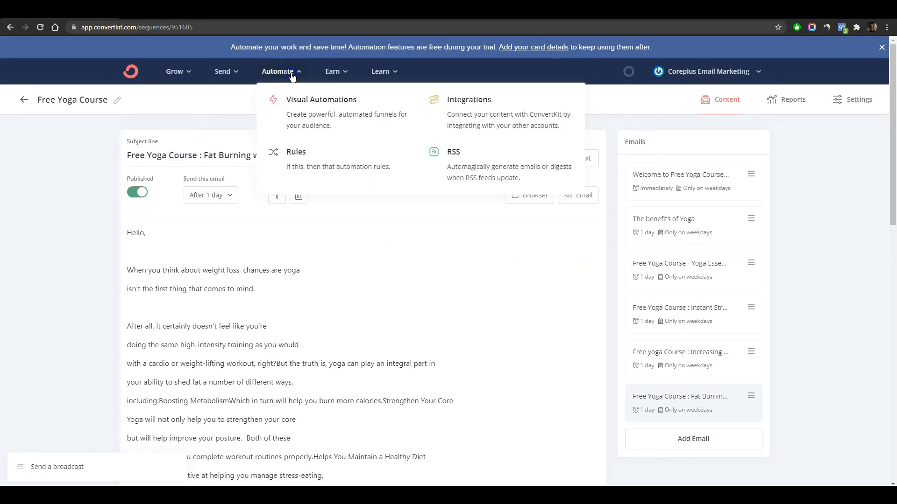
{"action": "left_click", "coordinate": [297, 159]}
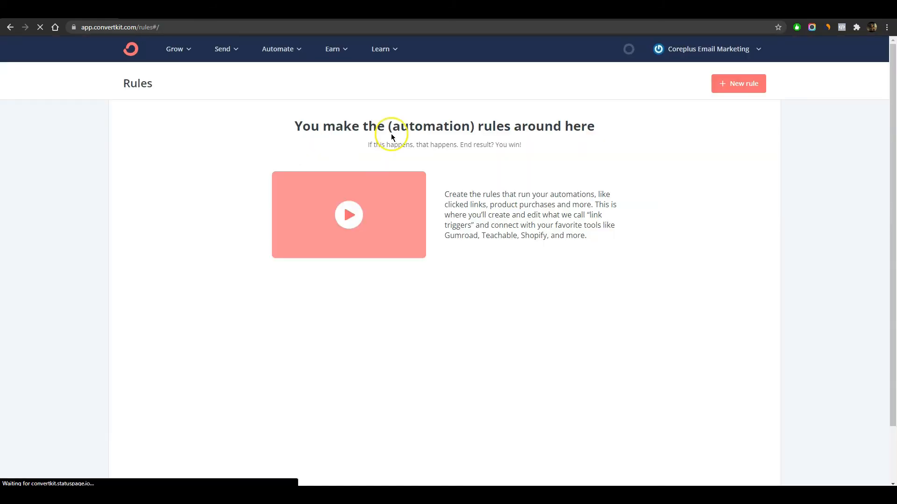
{"action": "left_click", "coordinate": [742, 89]}
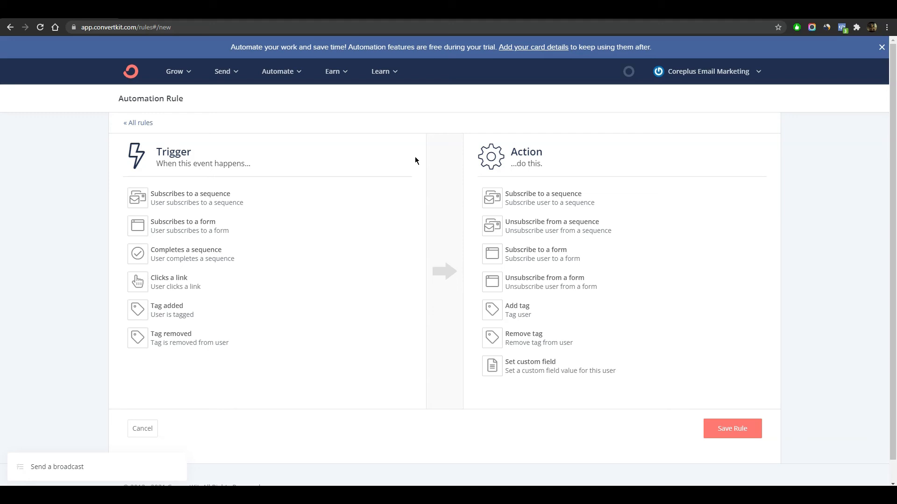
- Save a rule: subscribing to the Free Yoga Course form adds people to the Free Yoga Course sequence
{"action": "left_click", "coordinate": [210, 229]}
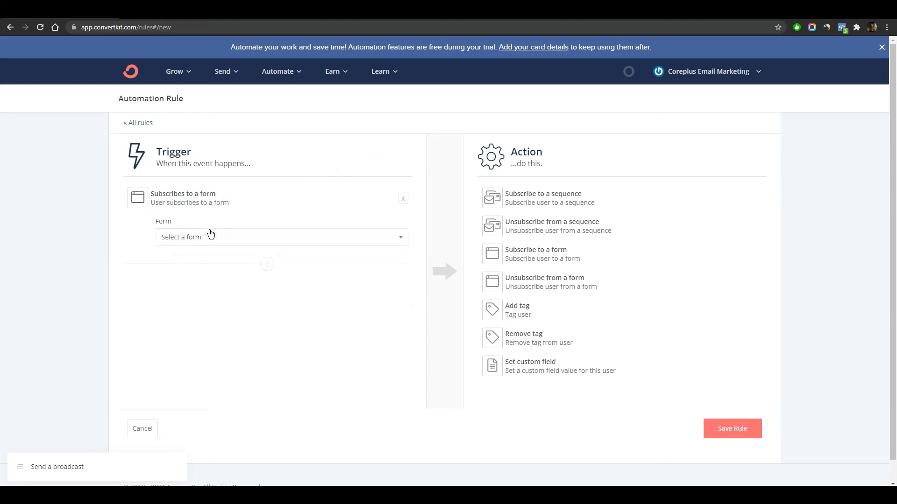
{"action": "left_click", "coordinate": [279, 240]}
{"action": "left_click", "coordinate": [268, 266]}
{"action": "left_click", "coordinate": [543, 201]}
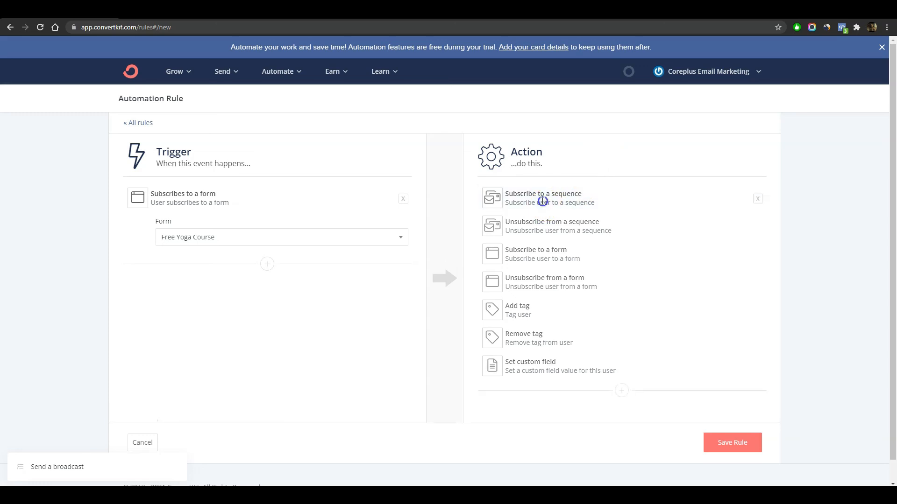
{"action": "left_click", "coordinate": [598, 238]}
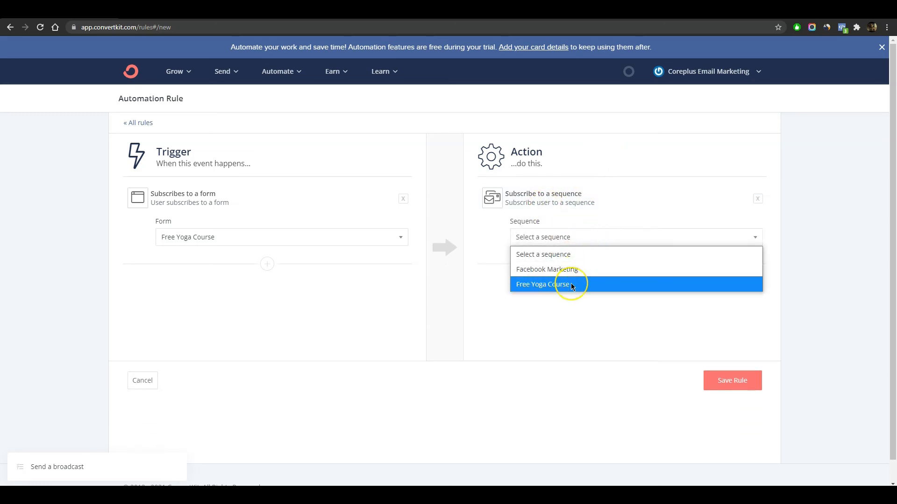
{"action": "left_click", "coordinate": [572, 285]}
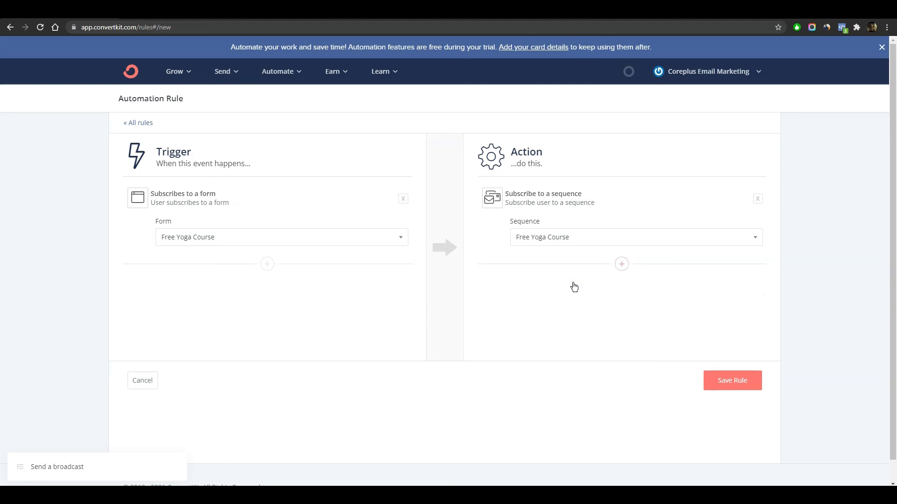
{"action": "left_click", "coordinate": [578, 316]}
{"action": "left_click", "coordinate": [738, 383]}
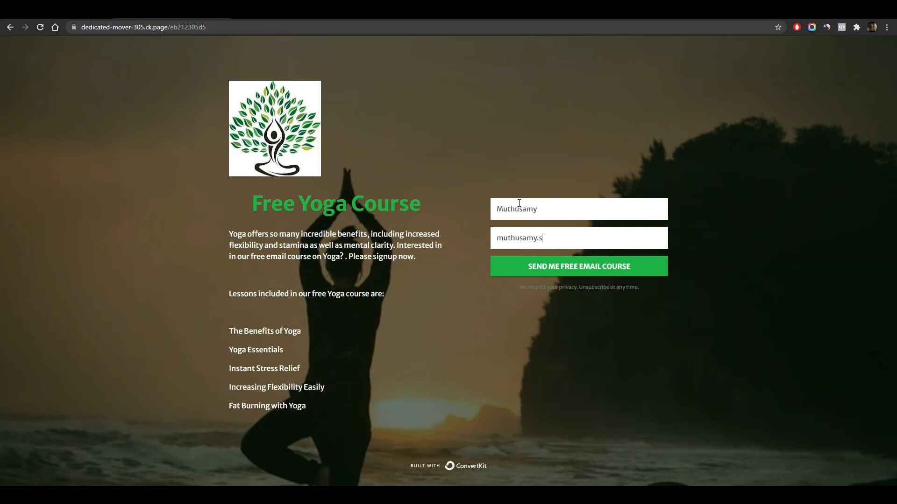
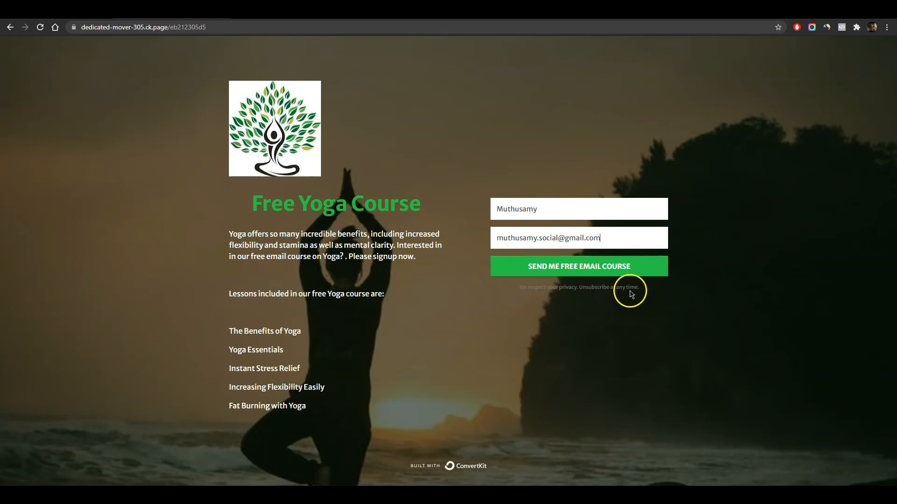
- Enter a test email address on the Free Yoga Course landing page and submit the signup
{"action": "left_click", "coordinate": [616, 270]}
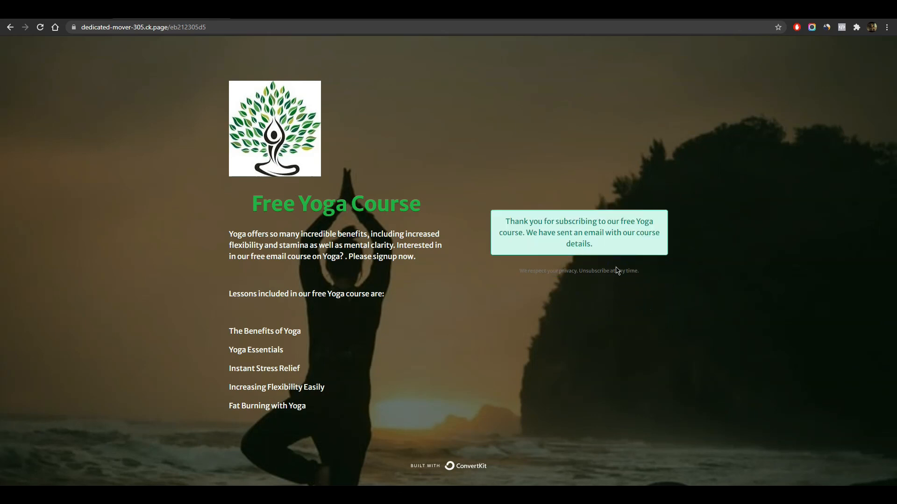
{"action": "left_click", "coordinate": [647, 255]}
{"action": "left_click", "coordinate": [670, 256]}
- Open the Welcome to Free Yoga Course - Yoga Studio email in Gmail to see the five lessons
{"action": "left_click", "coordinate": [576, 244]}
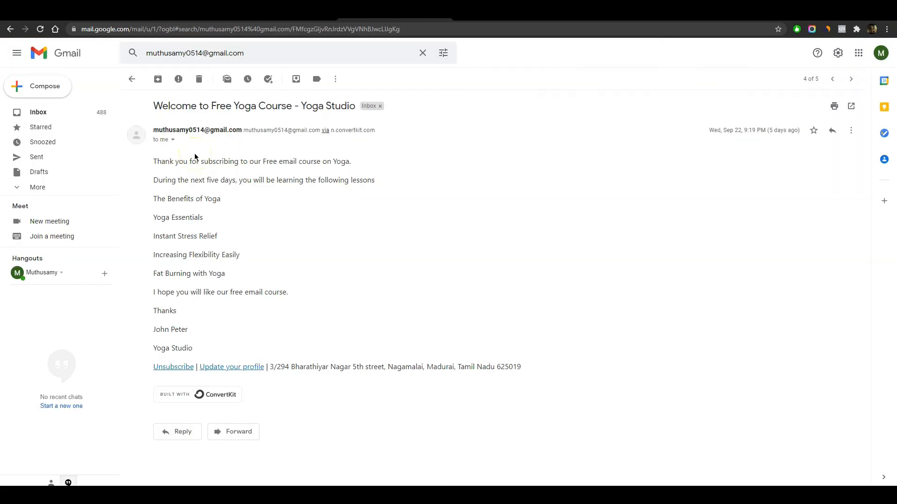
{"action": "left_click", "coordinate": [308, 279]}
{"action": "left_click", "coordinate": [361, 241]}
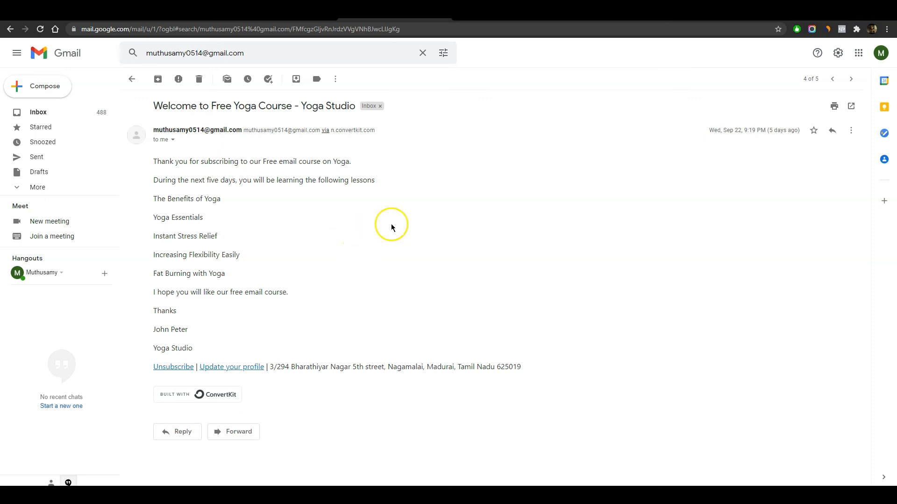